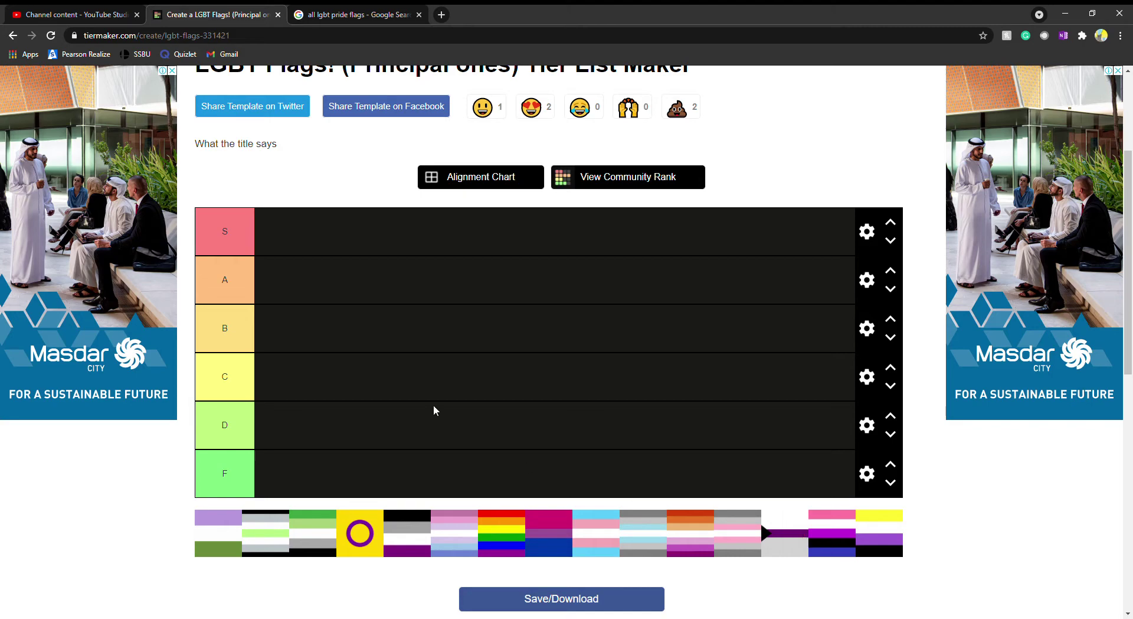
Compare the flags in the tier list template with the named pride flags in the image search reference chart.
scroll(447, 398, "up", 2)
scroll(445, 395, "down", 3)
left_click(328, 12)
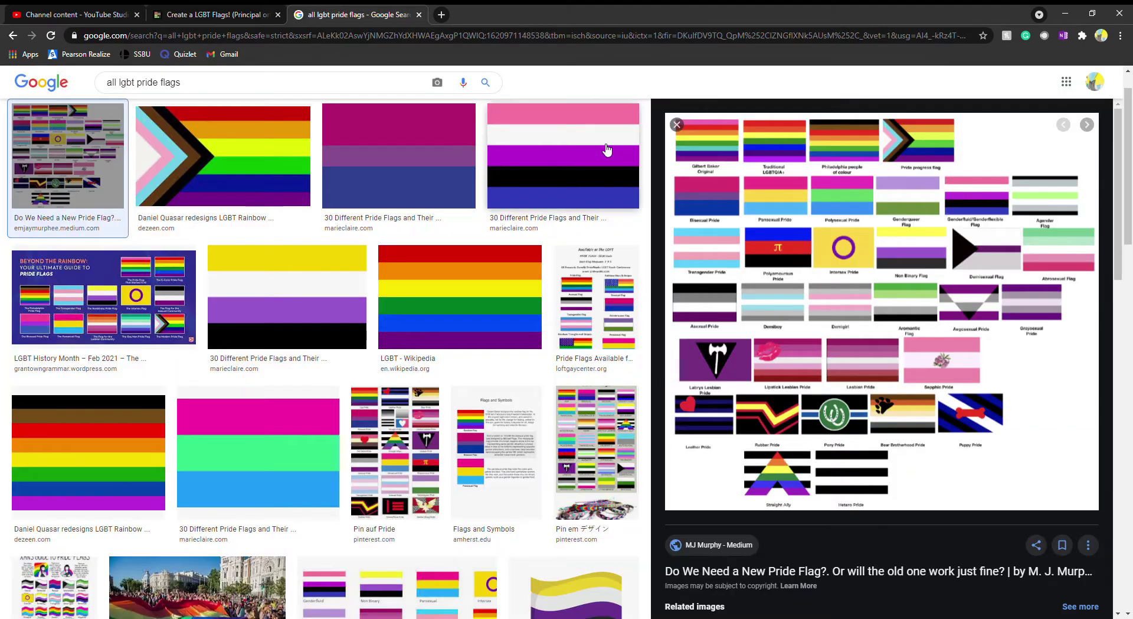
left_click(245, 14)
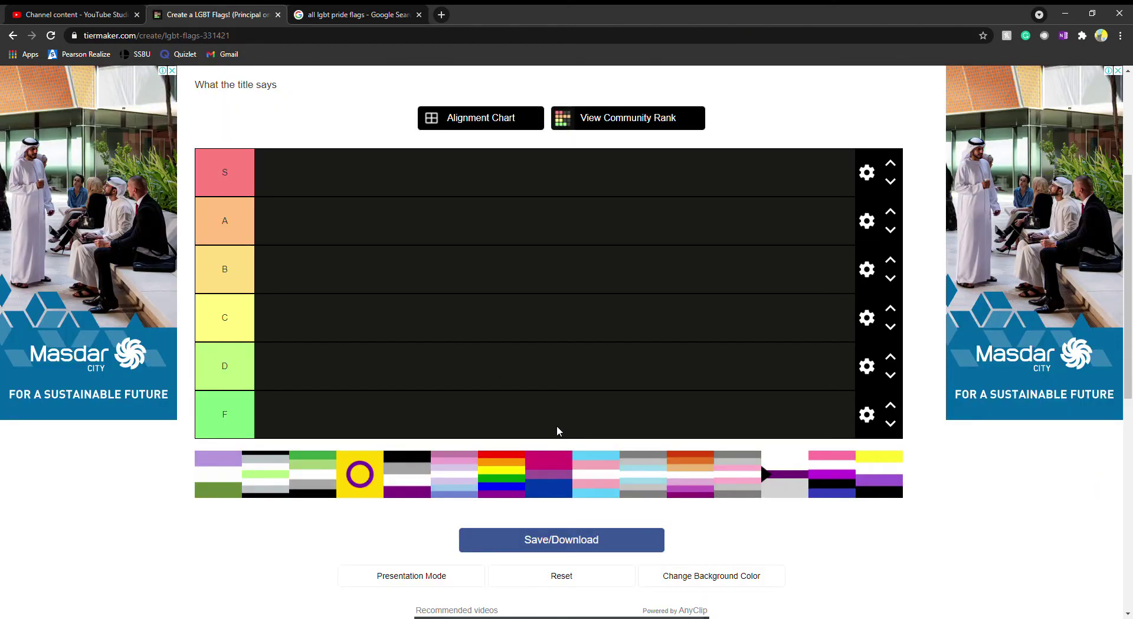
left_click(306, 10)
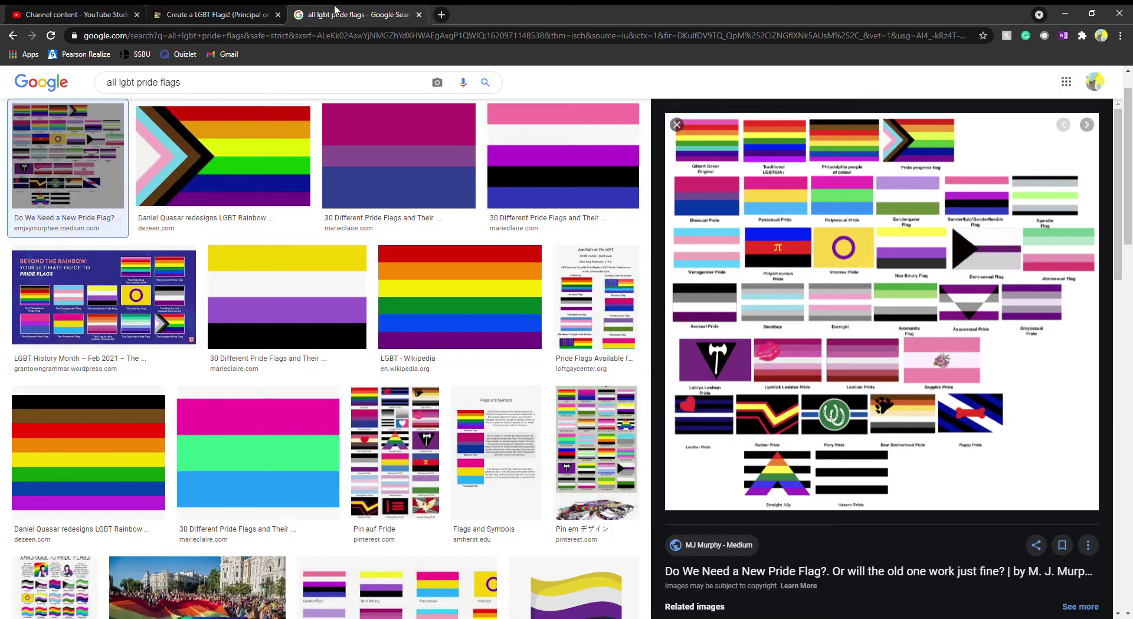
left_click(223, 12)
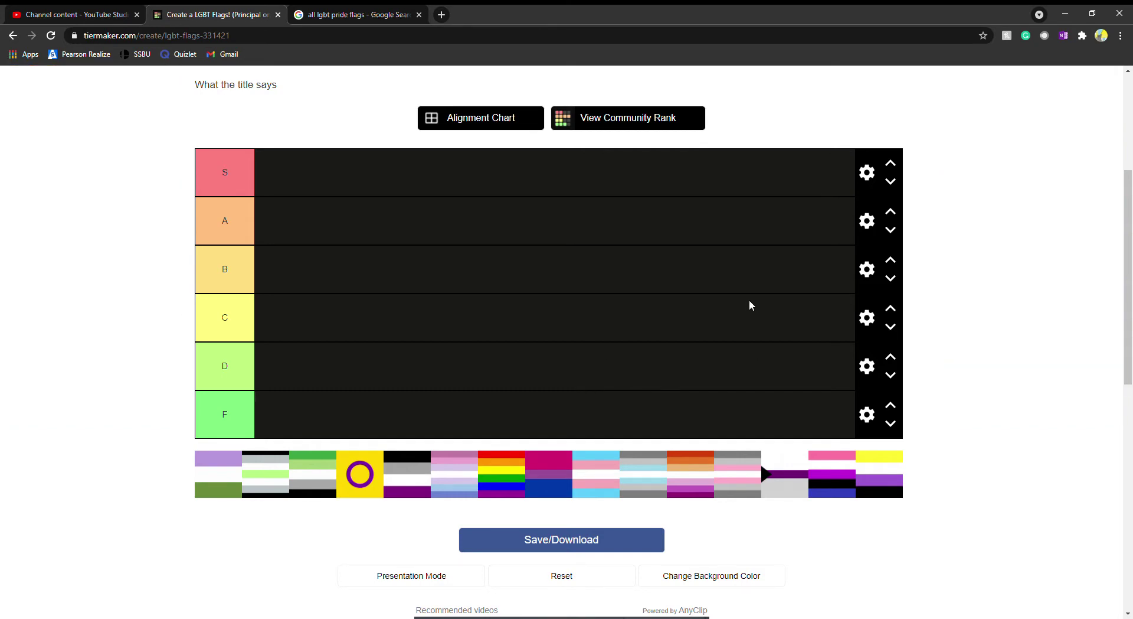
Rank the rainbow flag in tier A, and the orange-to-purple lesbian flag and the transgender flag in tier S.
left_click_drag(529, 461, 314, 219)
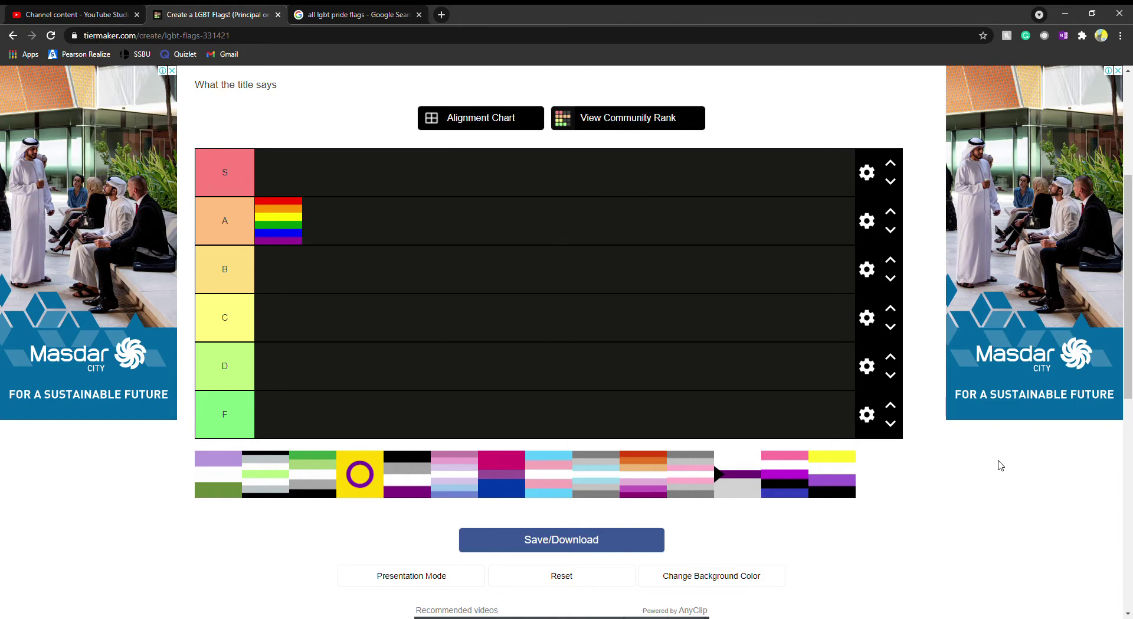
left_click_drag(673, 476, 760, 178)
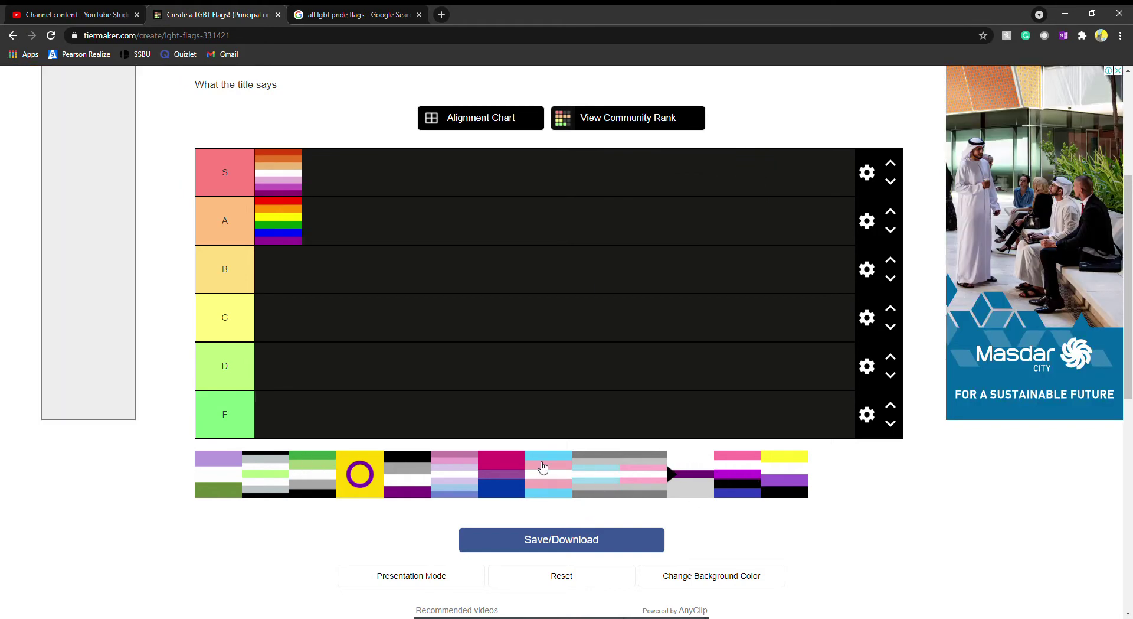
left_click_drag(539, 466, 400, 322)
left_click_drag(289, 310, 290, 316)
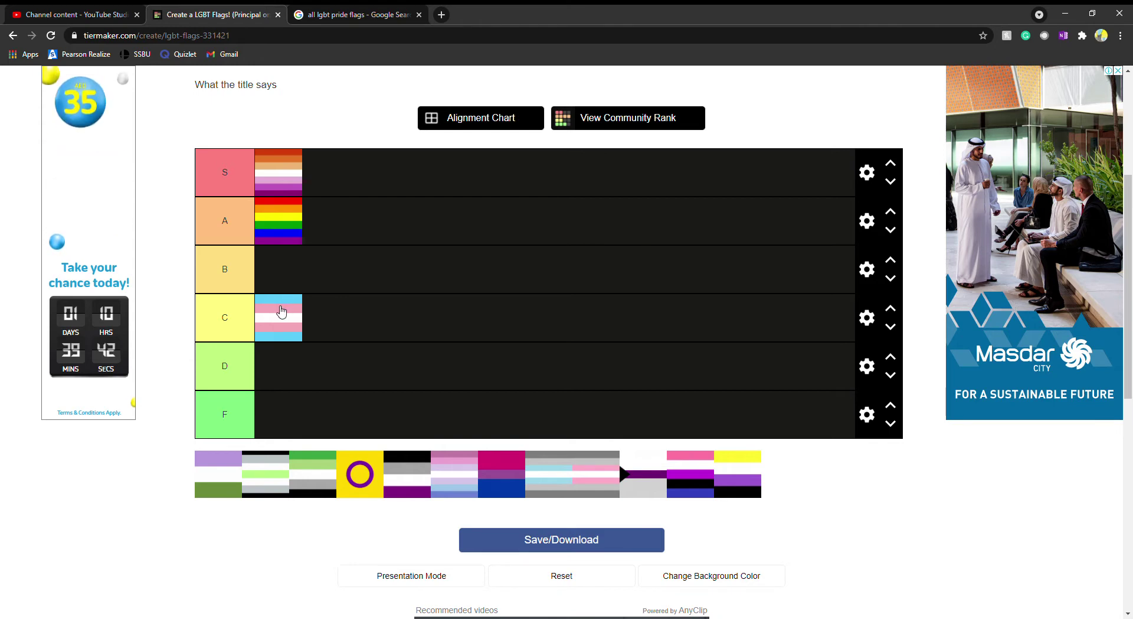
left_click_drag(281, 333, 359, 186)
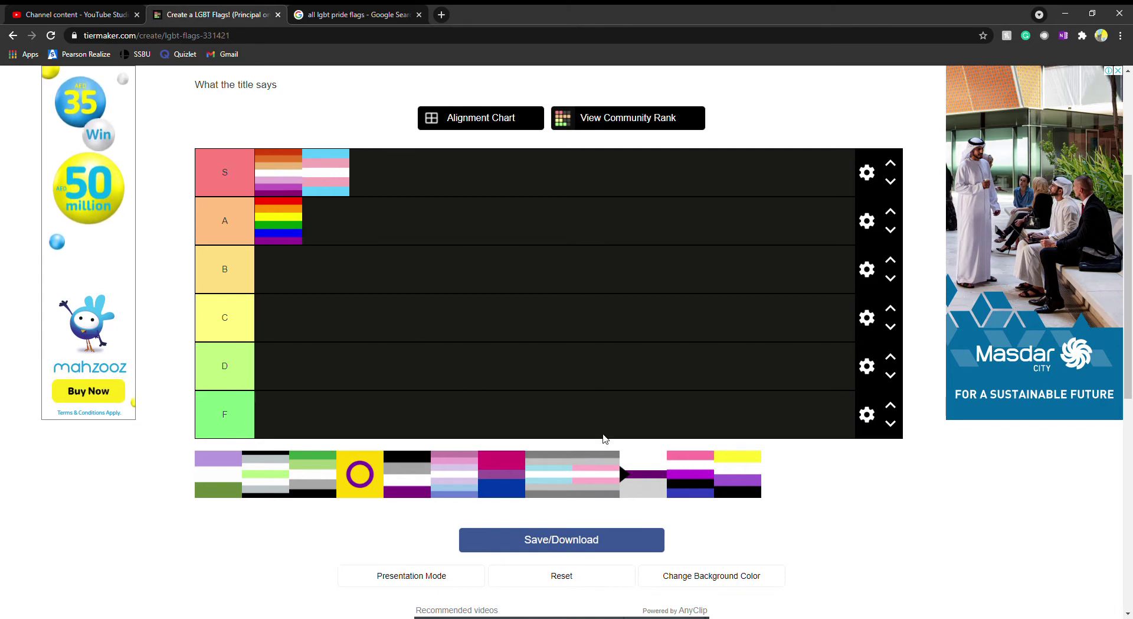
Rank the non-binary flag in tier C, and the asexual and aromantic flags in tier S.
left_click_drag(739, 490, 376, 322)
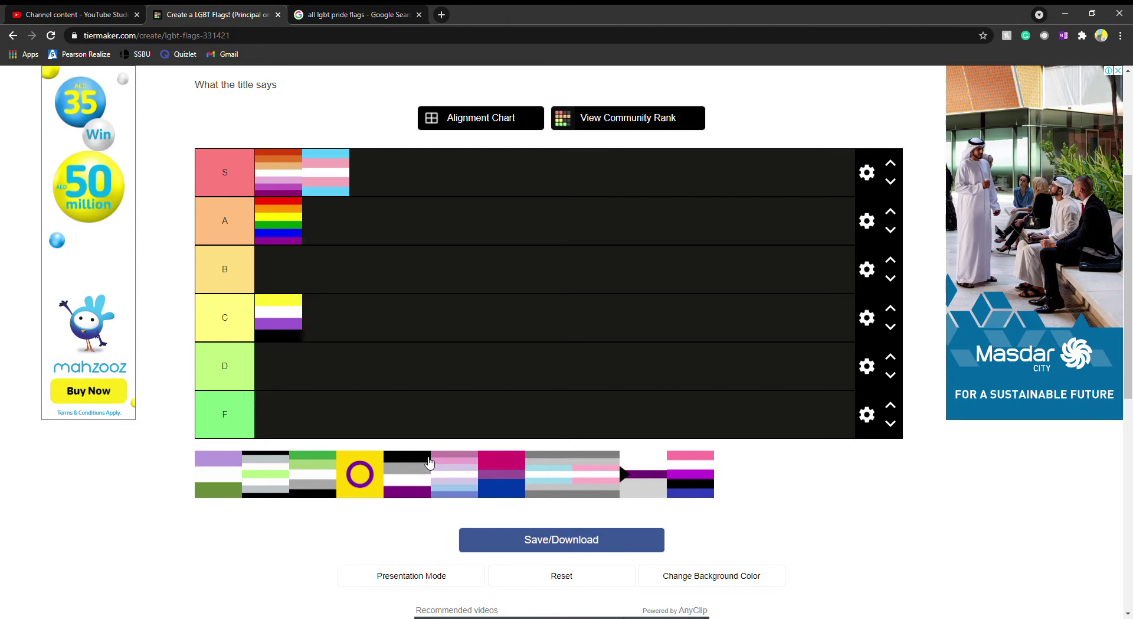
left_click_drag(431, 466, 583, 175)
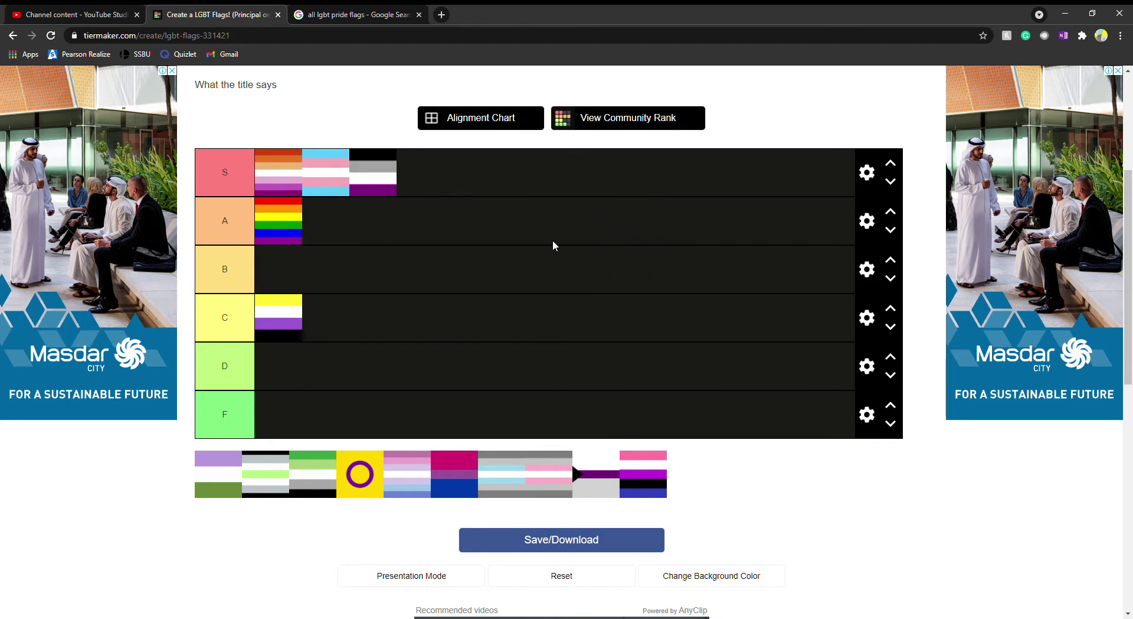
left_click_drag(331, 463, 497, 183)
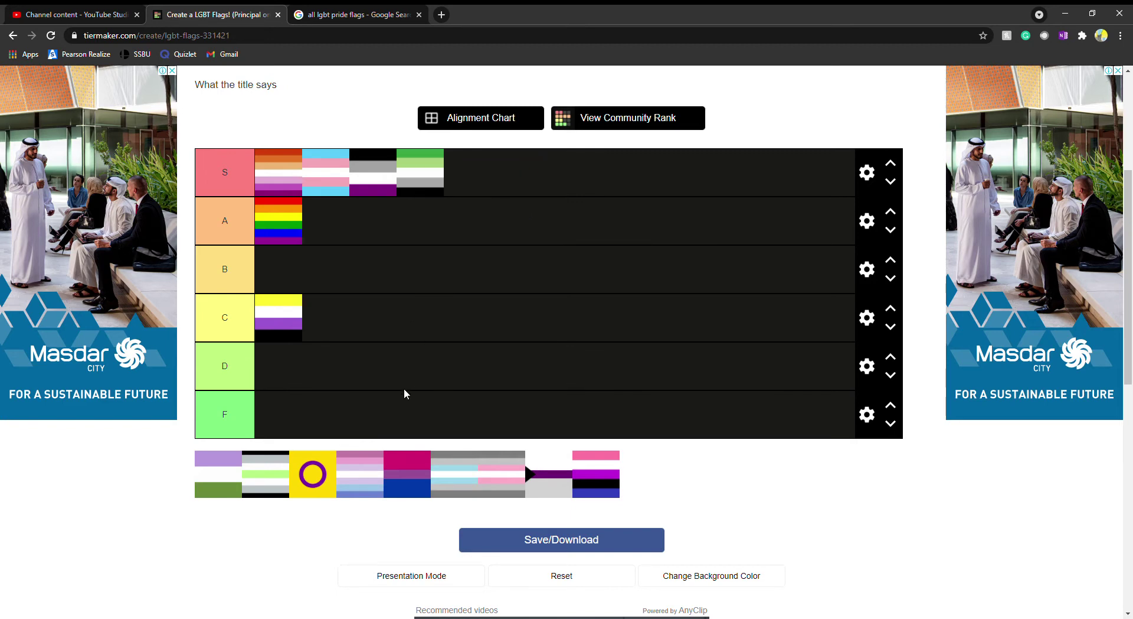
Rank the genderqueer flag in tier B, the agender flag in tier C and the intersex flag in tier F.
left_click_drag(219, 485, 342, 281)
left_click_drag(226, 470, 438, 308)
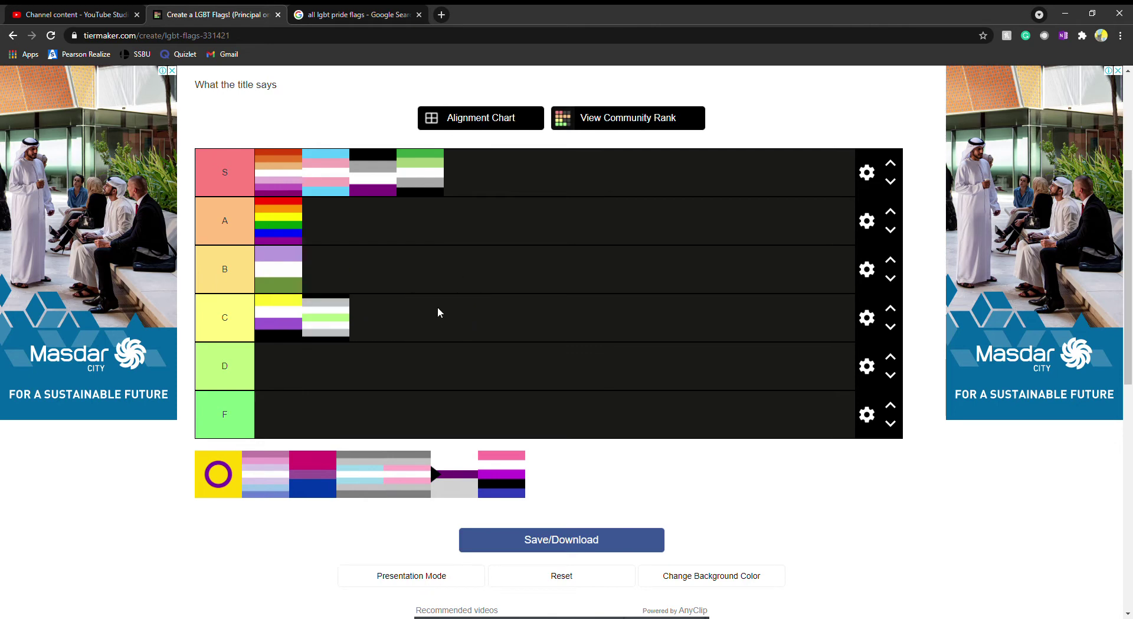
left_click_drag(217, 472, 538, 408)
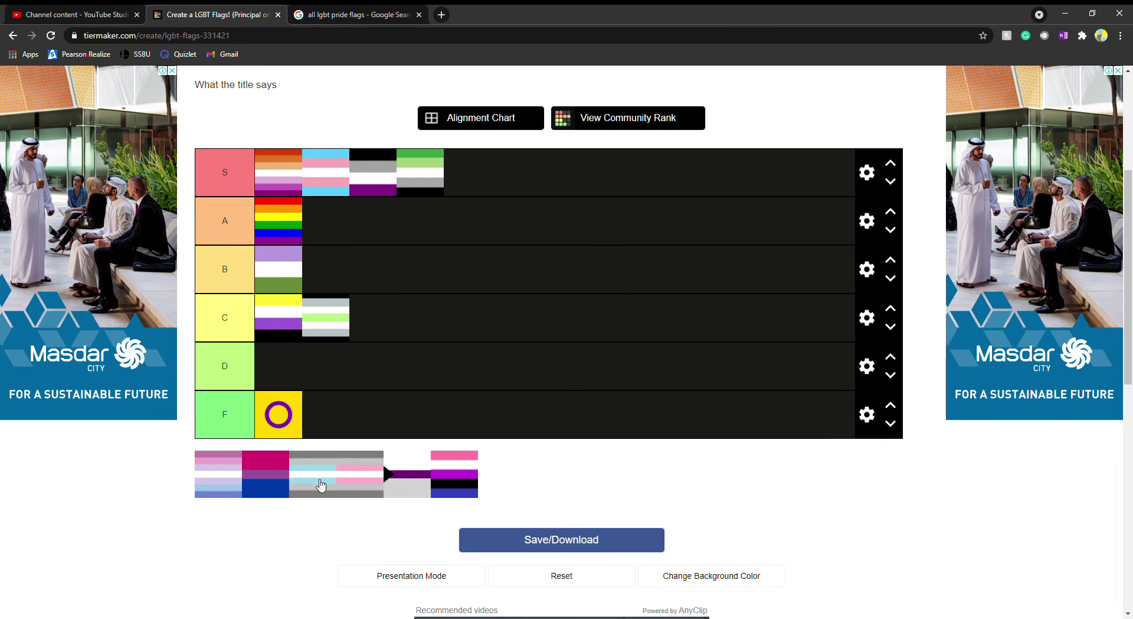
Rank the demiboy and demigirl flags in tier B and the demisexual flag in tier F.
mouse_move(361, 484)
left_mouse_down()
mouse_move(373, 481)
mouse_move(354, 487)
left_mouse_up()
left_click_drag(340, 484, 373, 278)
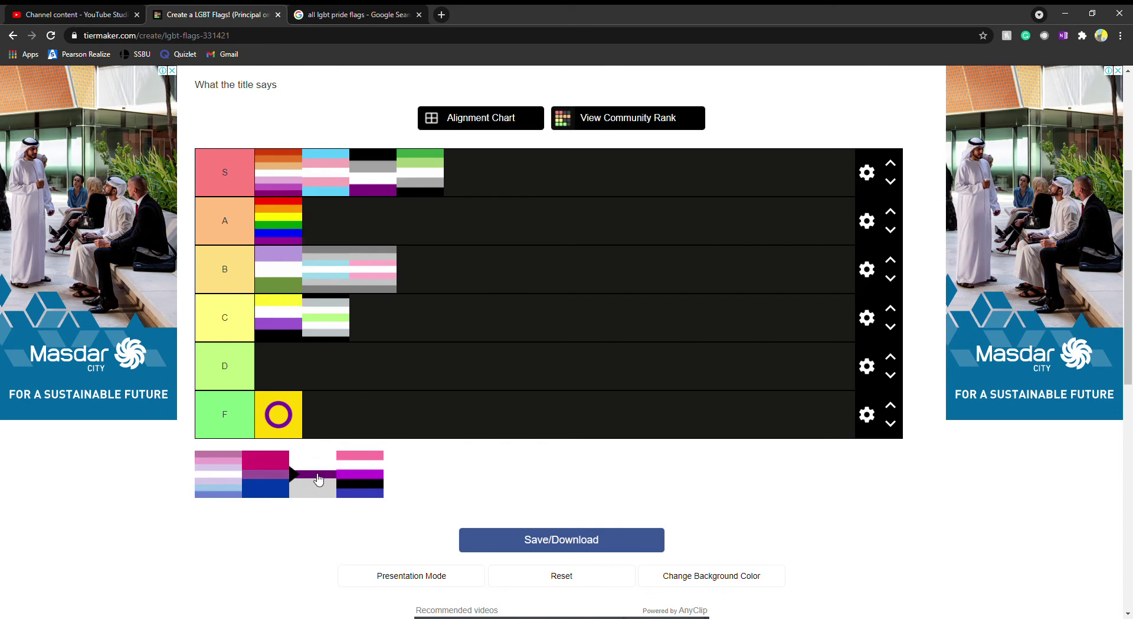
left_click_drag(318, 478, 679, 296)
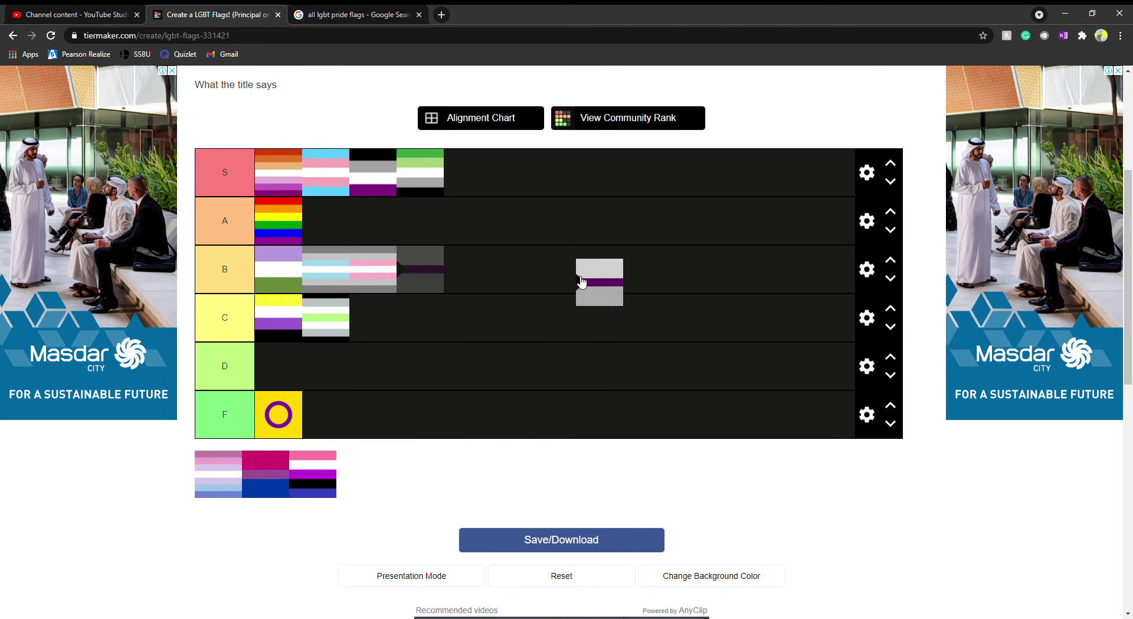
left_click_drag(582, 282, 313, 398)
Look for the pink, lavender and blue striped flag in the reference chart and rank it in tier D.
mouse_move(200, 454)
left_mouse_down()
mouse_move(221, 464)
mouse_move(233, 416)
mouse_move(212, 466)
left_mouse_up()
left_click(356, 14)
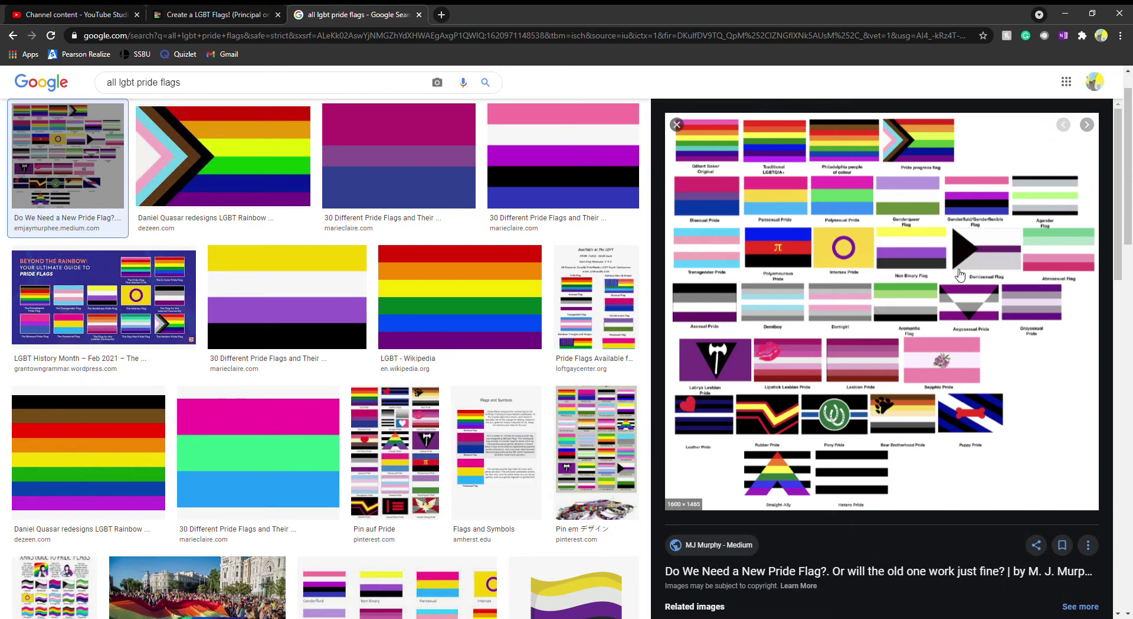
left_click(220, 10)
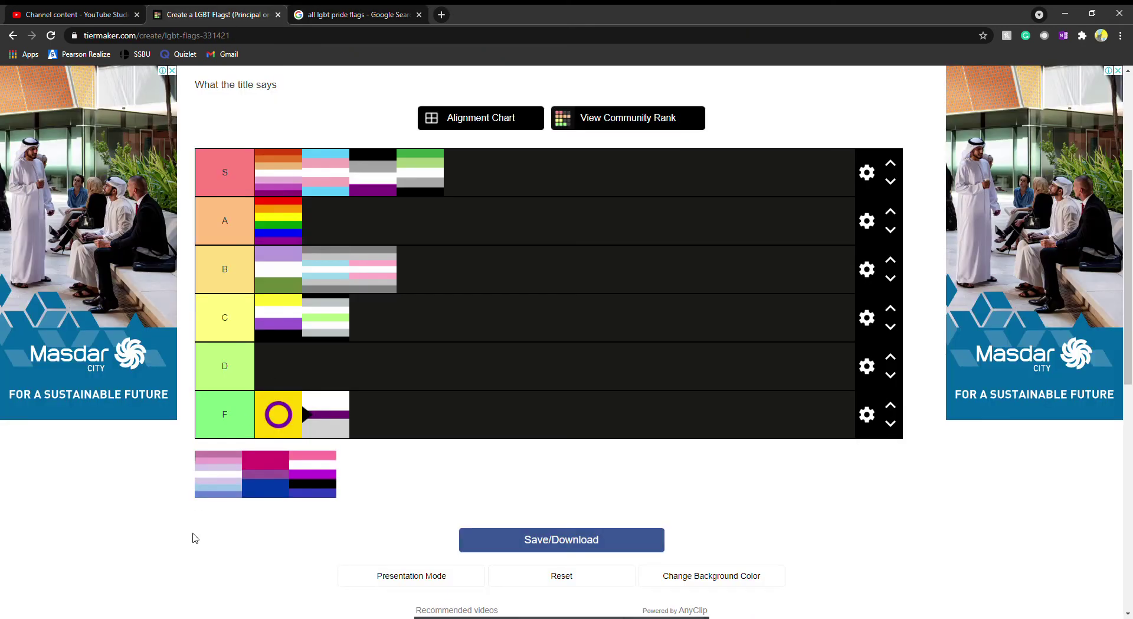
left_click(356, 14)
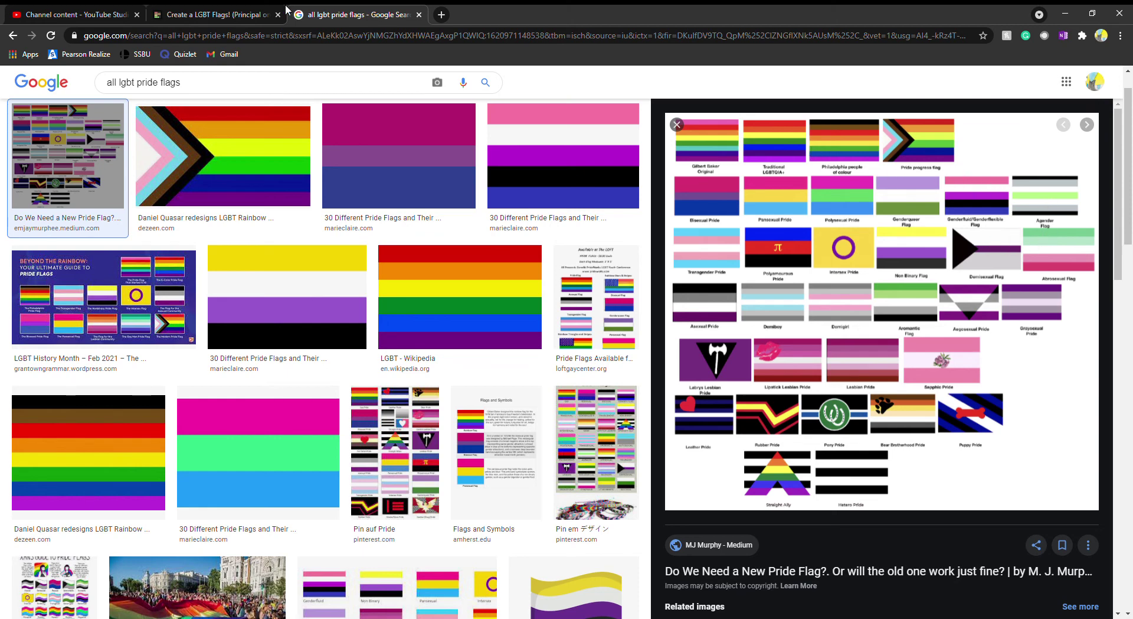
left_click(232, 18)
left_click(321, 13)
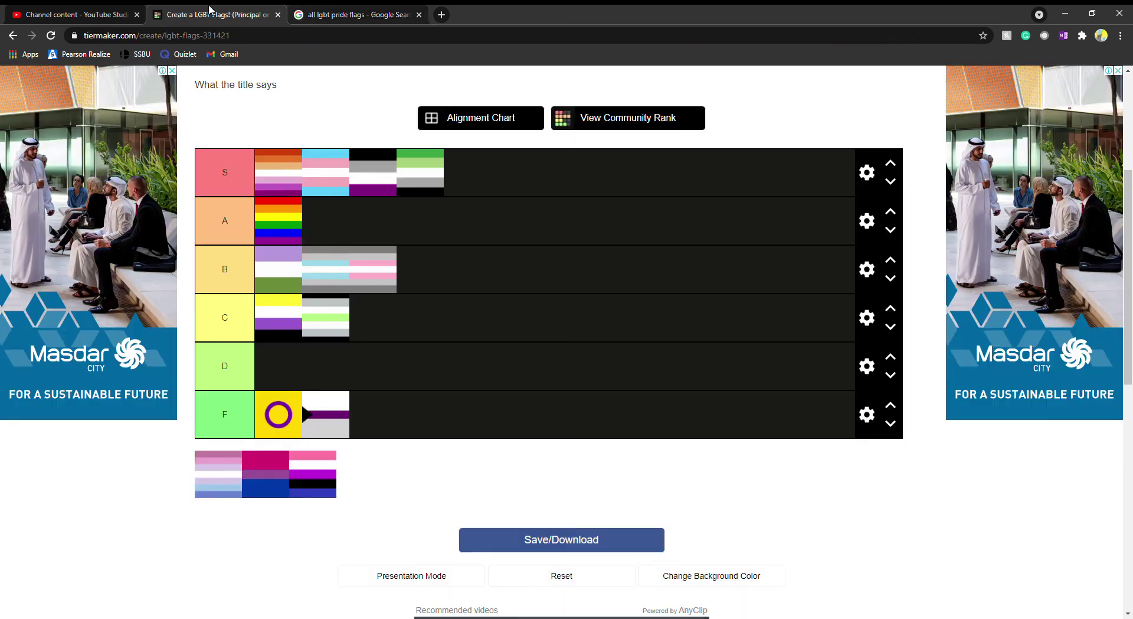
left_click(218, 14)
left_click_drag(206, 478, 462, 378)
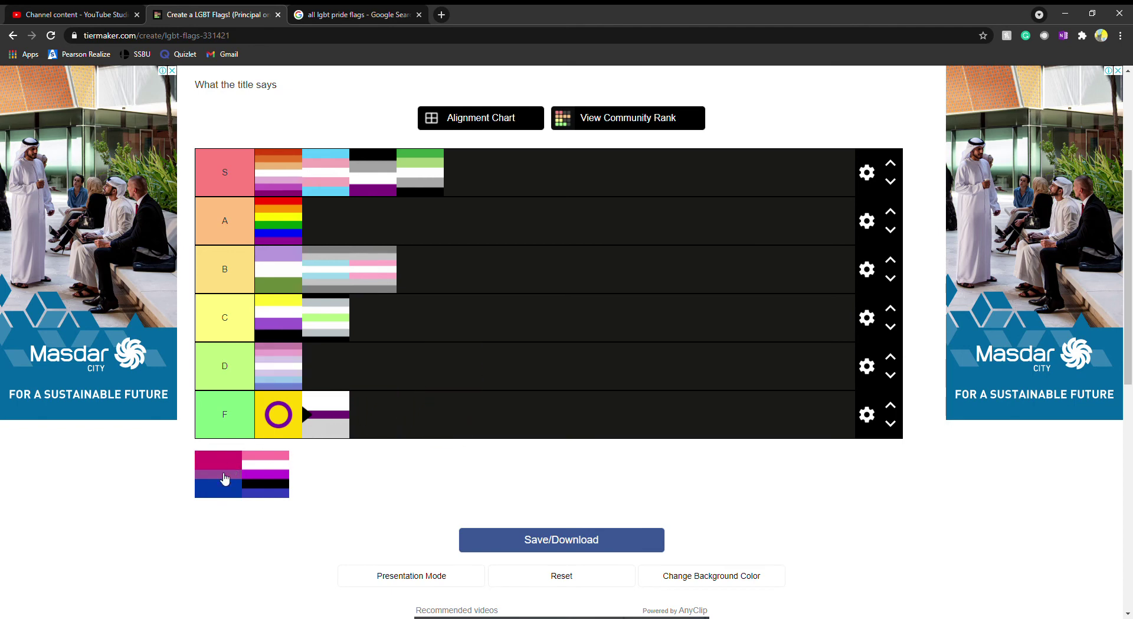
Rank the bisexual flag in tier A and, after consulting the reference chart, the genderfluid flag in tier D.
left_click_drag(225, 478, 559, 234)
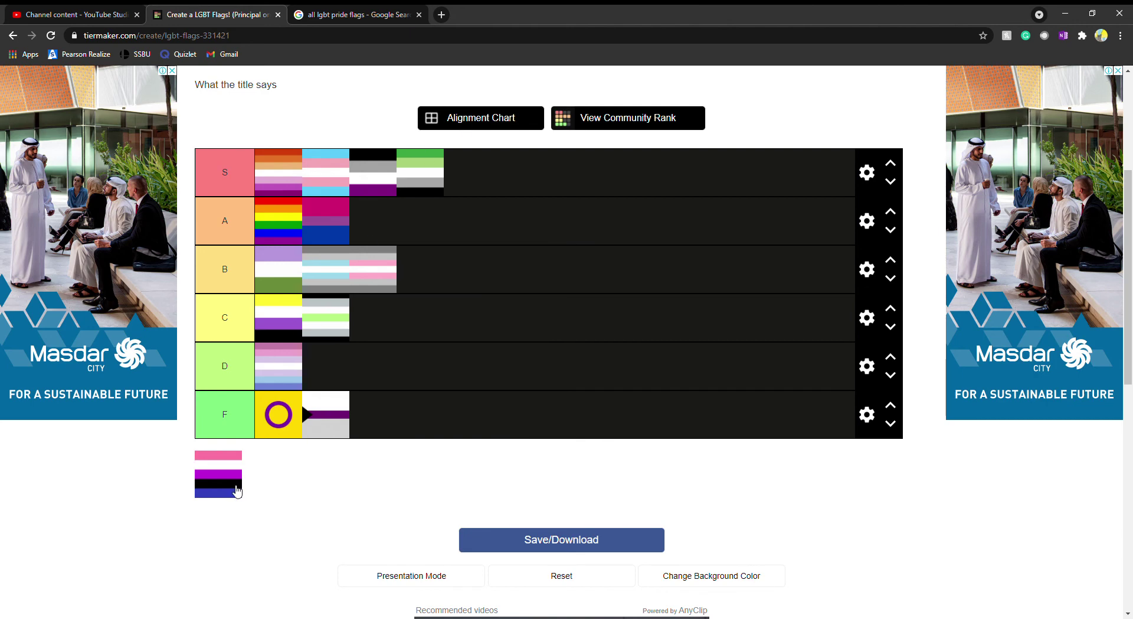
left_click(355, 14)
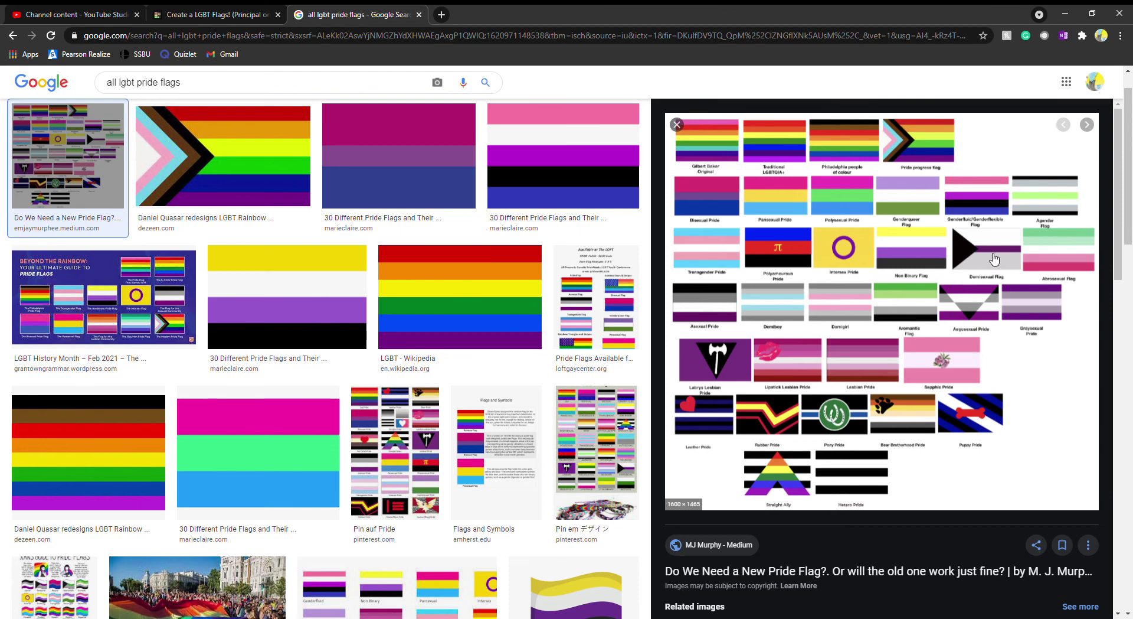
left_click(229, 11)
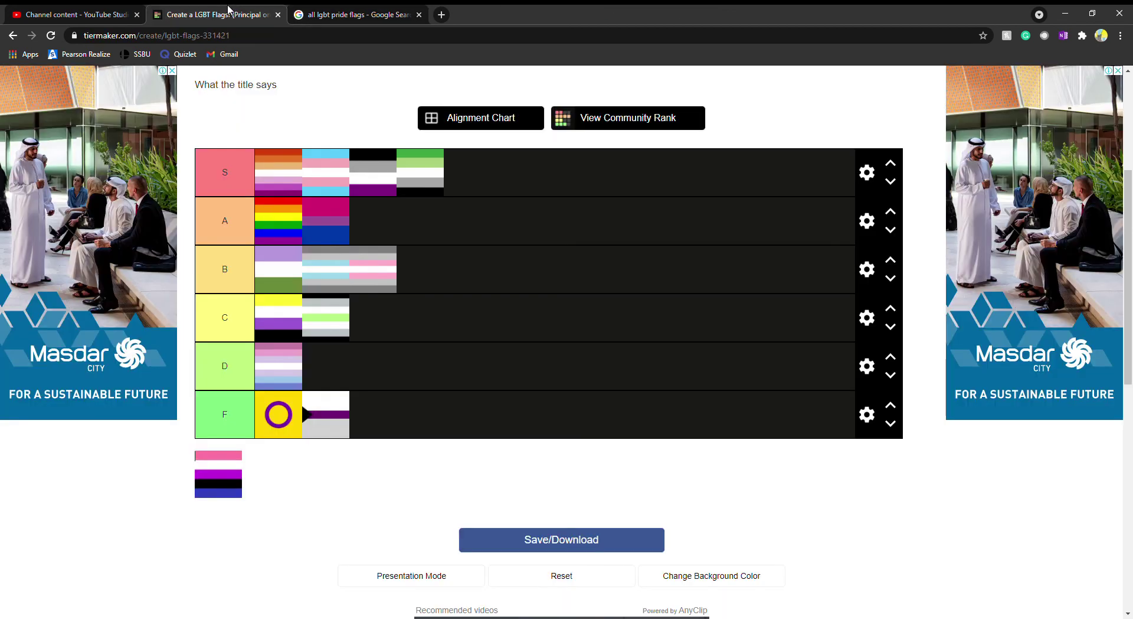
left_click(316, 15)
left_click(195, 11)
left_click_drag(218, 499, 401, 369)
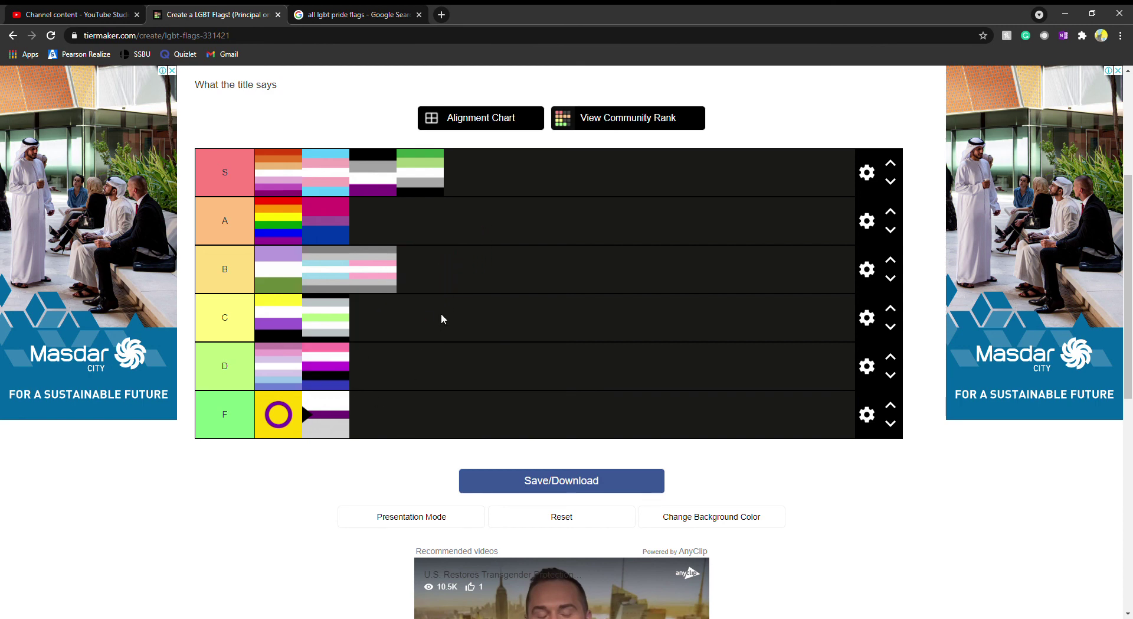